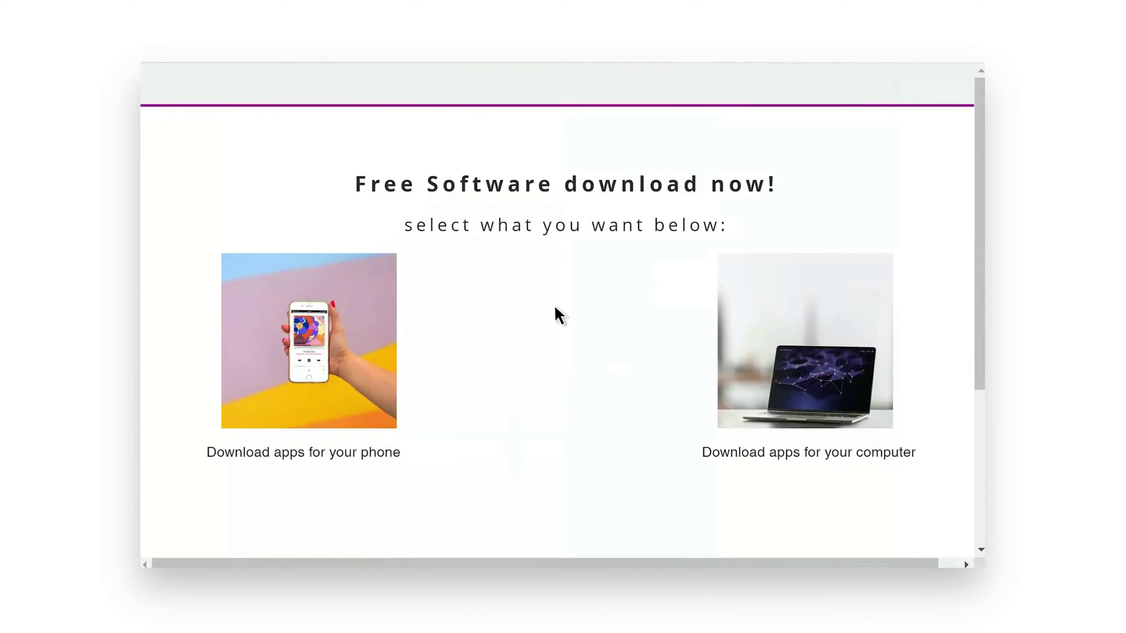
- Trigger Safe Browsing warnings via the phone and computer app download links
{"action": "left_click", "coordinate": [395, 350]}
{"action": "left_click", "coordinate": [800, 369]}
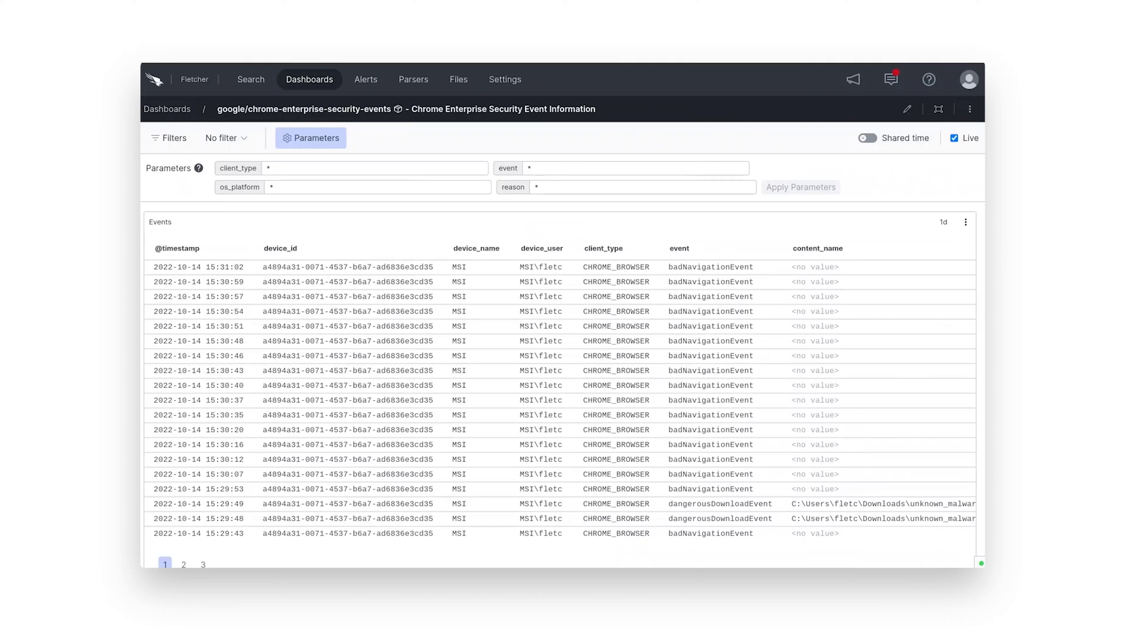
{"action": "scroll", "coordinate": [559, 385], "scroll_direction": "down", "scroll_amount": 1}
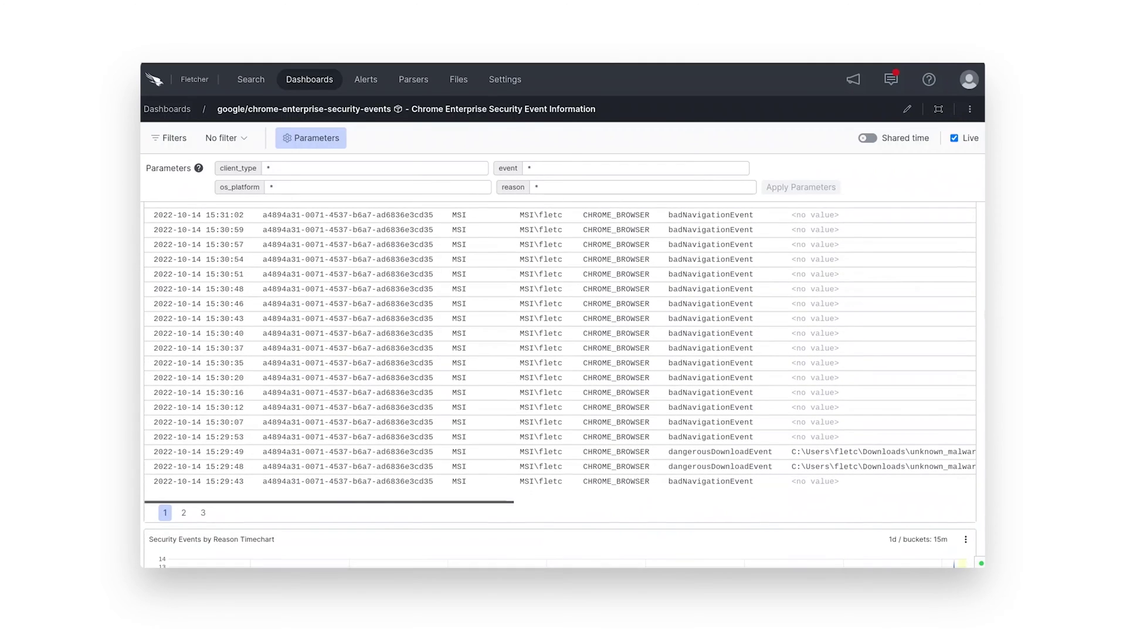
{"action": "scroll", "coordinate": [560, 385], "scroll_direction": "down", "scroll_amount": 2}
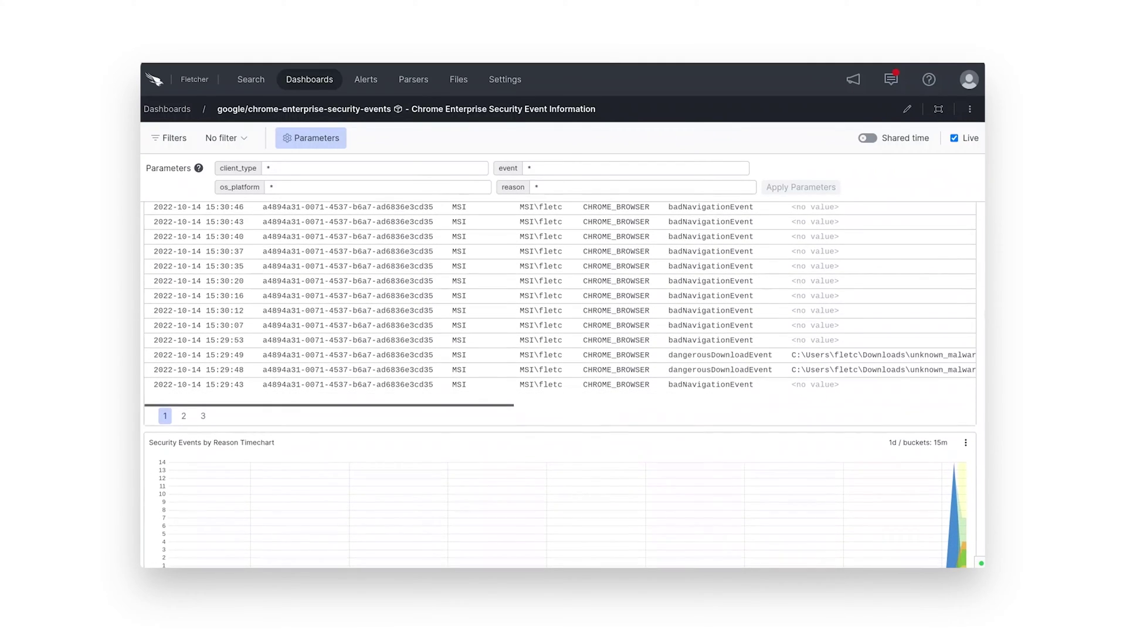
{"action": "scroll", "coordinate": [559, 385], "scroll_direction": "down", "scroll_amount": 1}
{"action": "scroll", "coordinate": [560, 385], "scroll_direction": "down", "scroll_amount": 1}
{"action": "scroll", "coordinate": [560, 385], "scroll_direction": "down", "scroll_amount": 1}
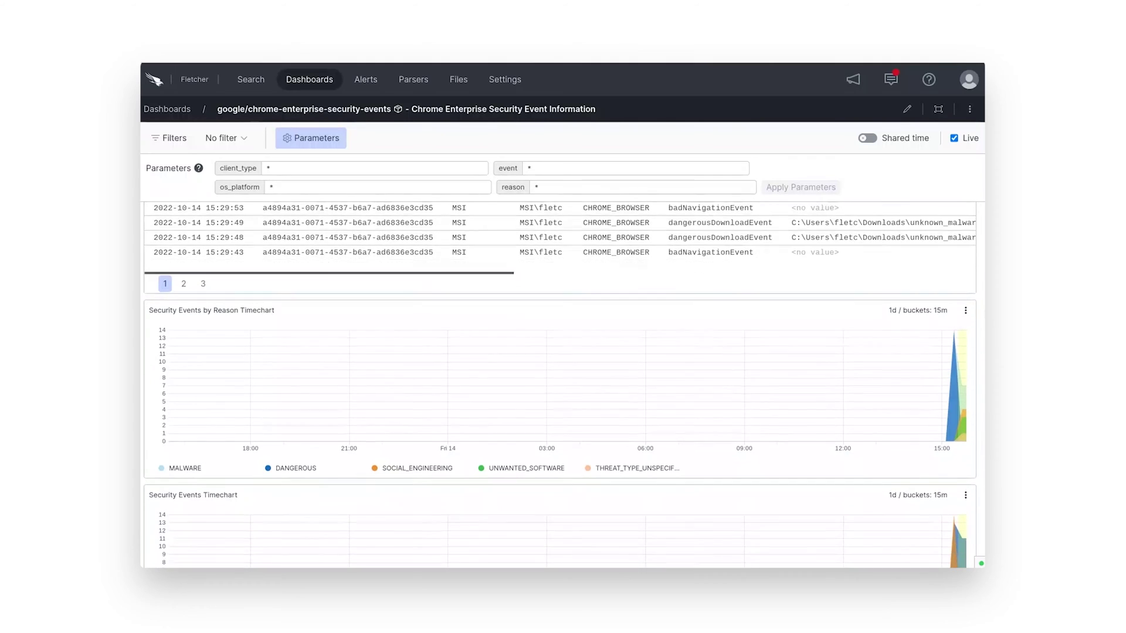
{"action": "scroll", "coordinate": [560, 384], "scroll_direction": "down", "scroll_amount": 1}
{"action": "scroll", "coordinate": [560, 384], "scroll_direction": "down", "scroll_amount": 1}
{"action": "scroll", "coordinate": [560, 385], "scroll_direction": "down", "scroll_amount": 1}
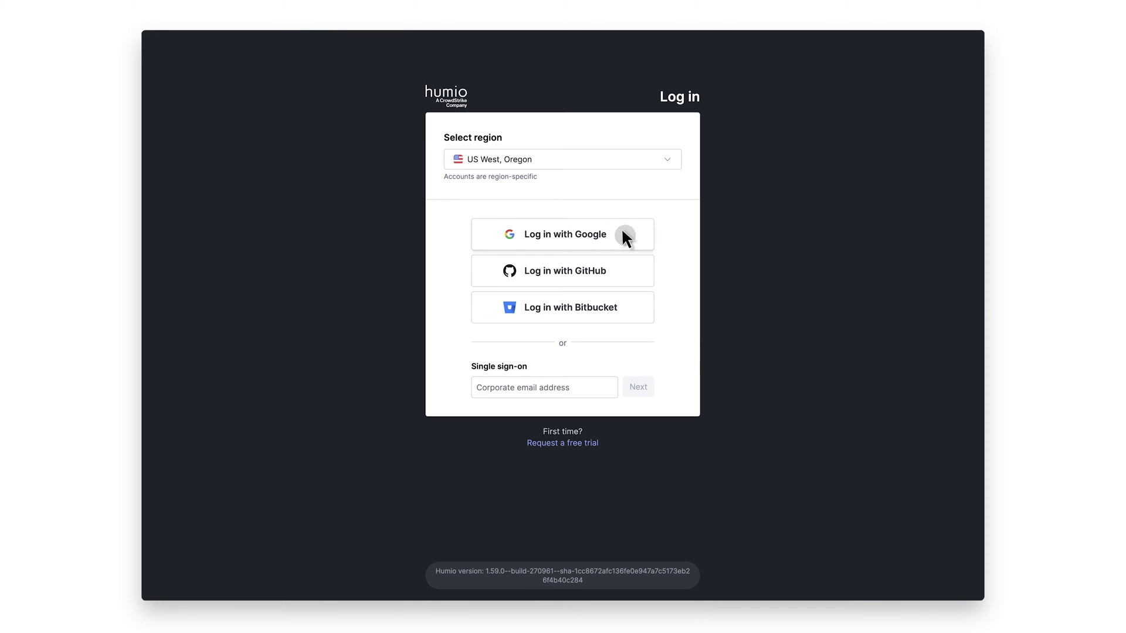
- Sign in with Google and add repository Chrome_browser_events with a 5-day time limit
{"action": "left_click", "coordinate": [622, 233]}
{"action": "left_click", "coordinate": [573, 268]}
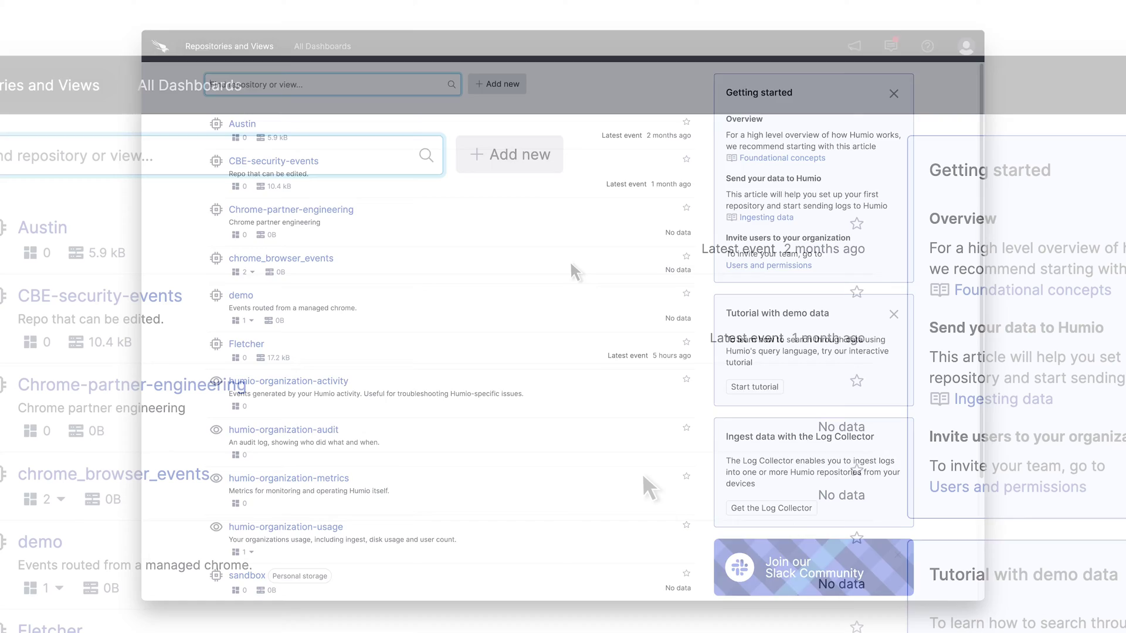
{"action": "left_click", "coordinate": [498, 82]}
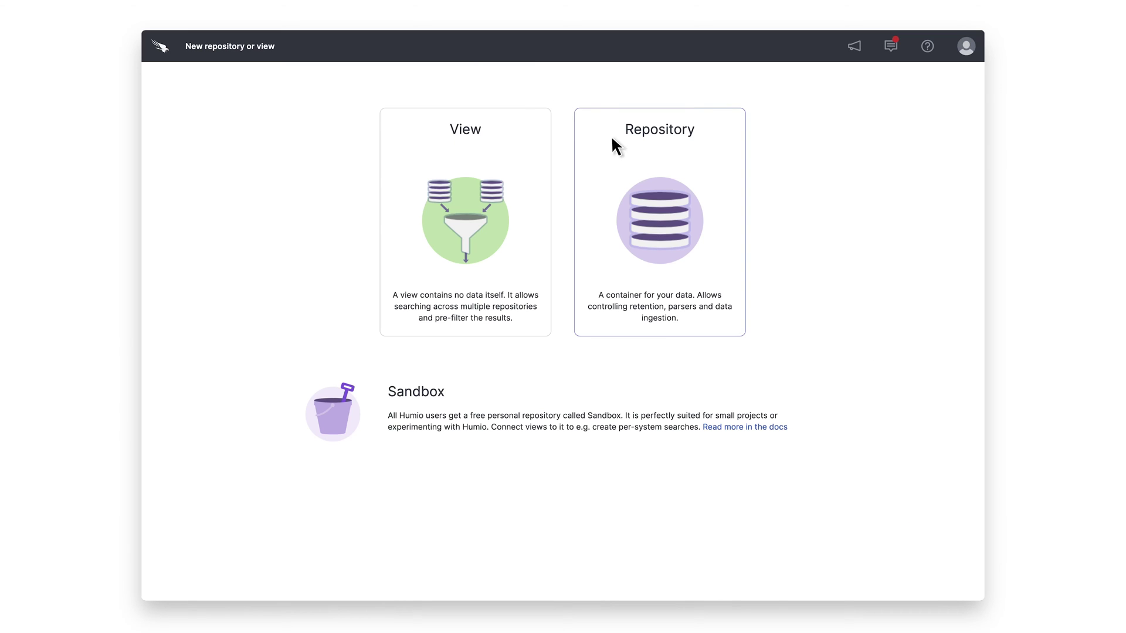
{"action": "left_click", "coordinate": [625, 155]}
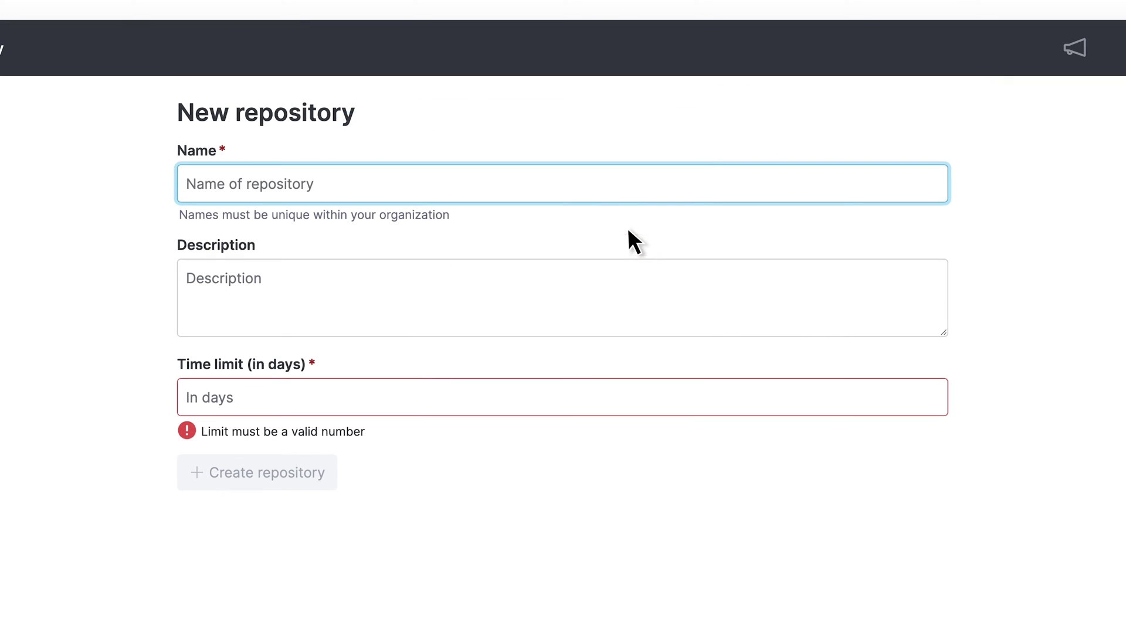
{"action": "type", "text": "Chrome_browser_events"}
{"action": "left_click", "coordinate": [535, 185]}
{"action": "key", "text": "Tab"}
{"action": "key", "text": "Tab"}
{"action": "type", "text": "5"}
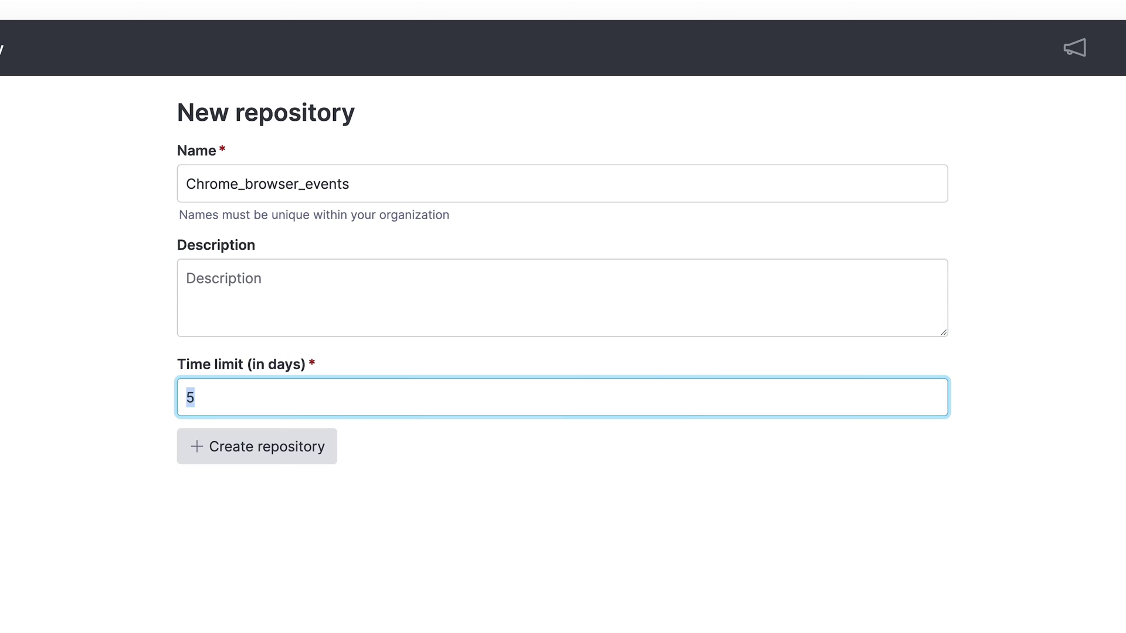
{"action": "left_click", "coordinate": [267, 463]}
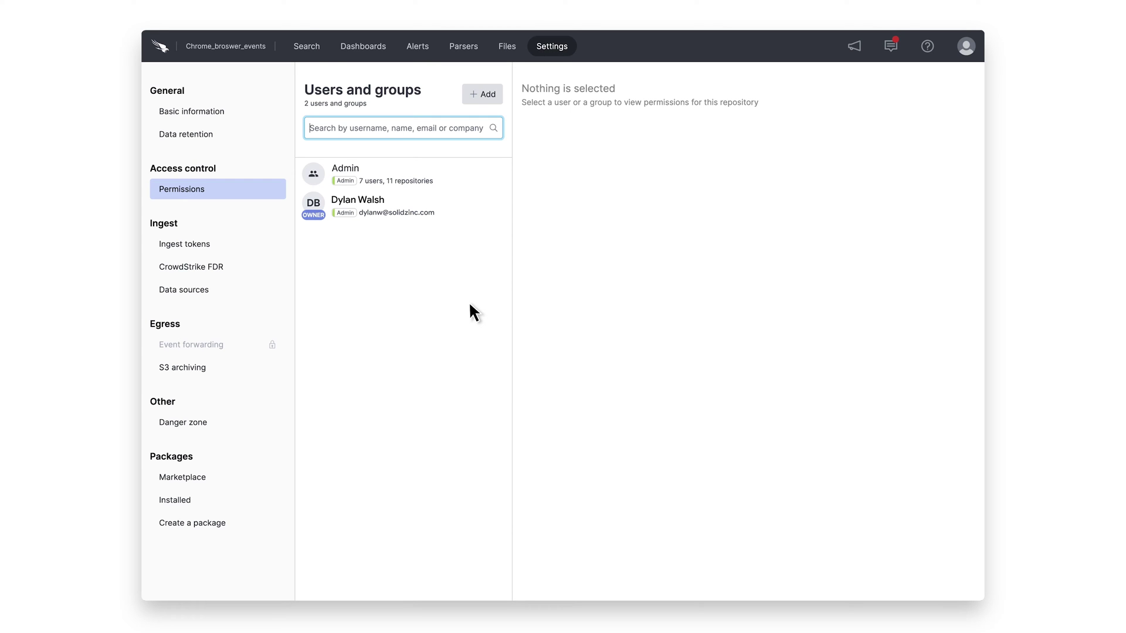
- Install google/chrome-enterprise-security-events from the package Marketplace, confirming the installation
{"action": "left_click", "coordinate": [214, 481]}
{"action": "type", "text": "Chr"}
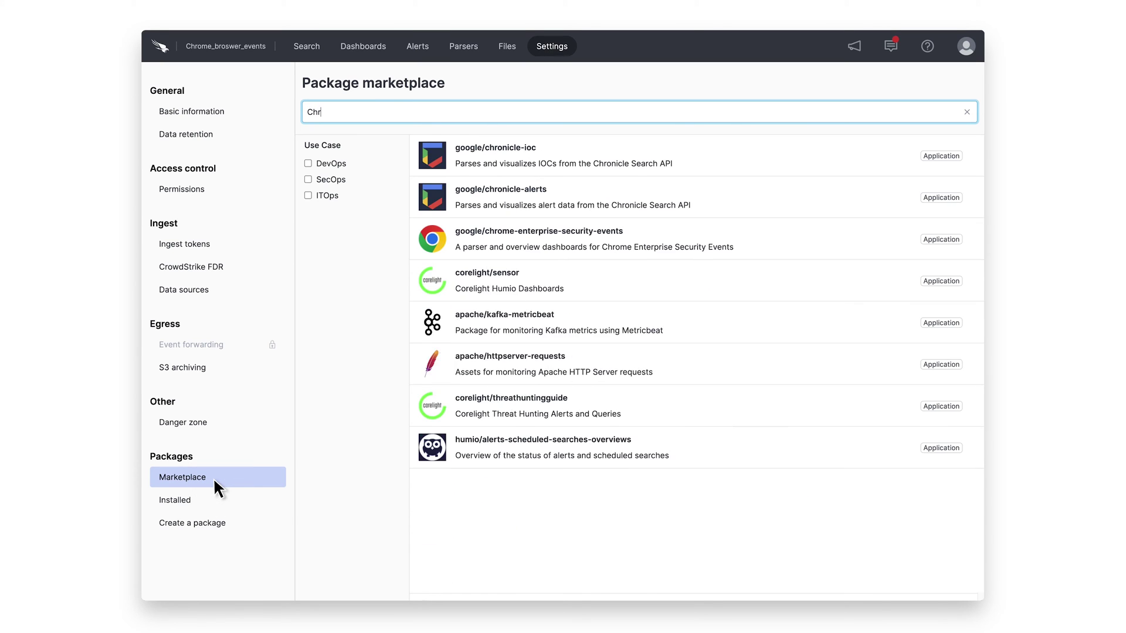
{"action": "type", "text": "ome"}
{"action": "left_click", "coordinate": [751, 156]}
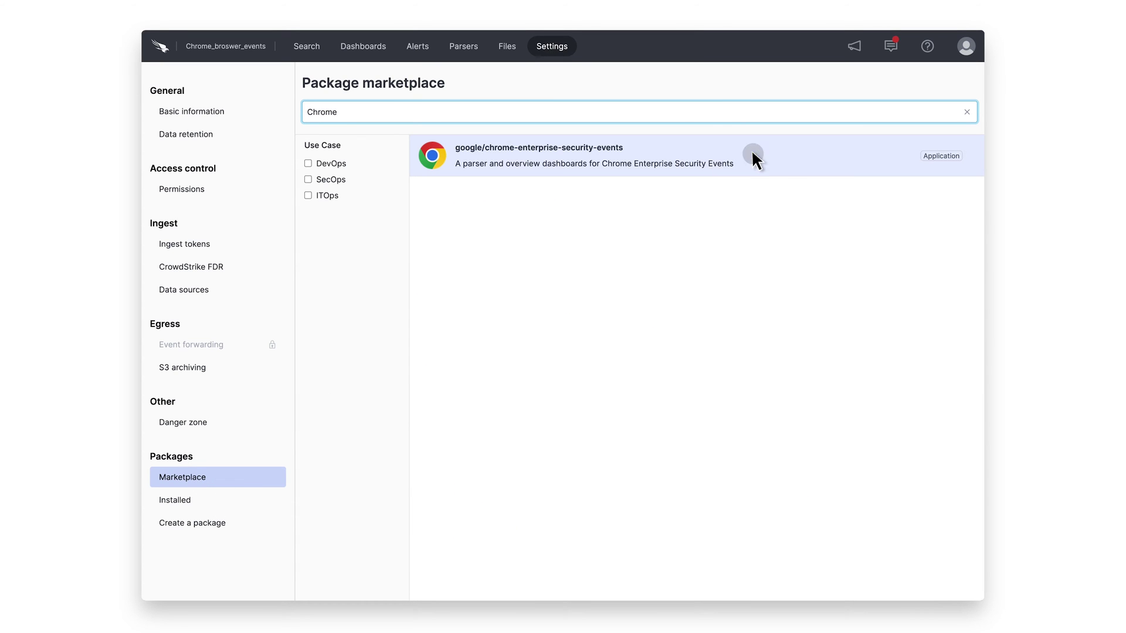
{"action": "left_click", "coordinate": [752, 155]}
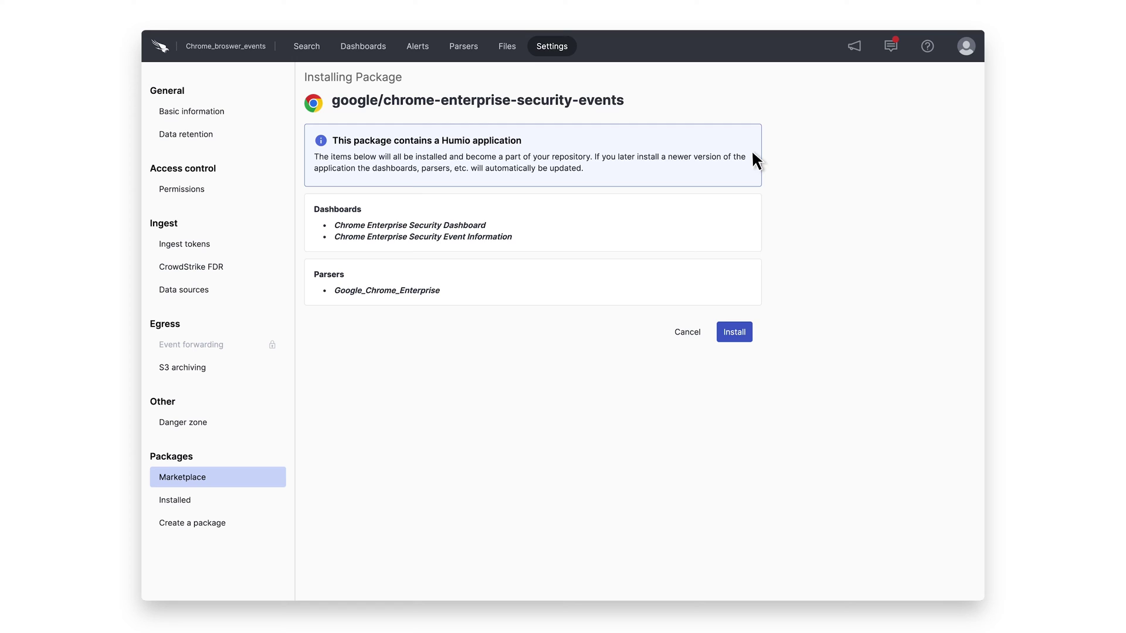
{"action": "left_click", "coordinate": [731, 331]}
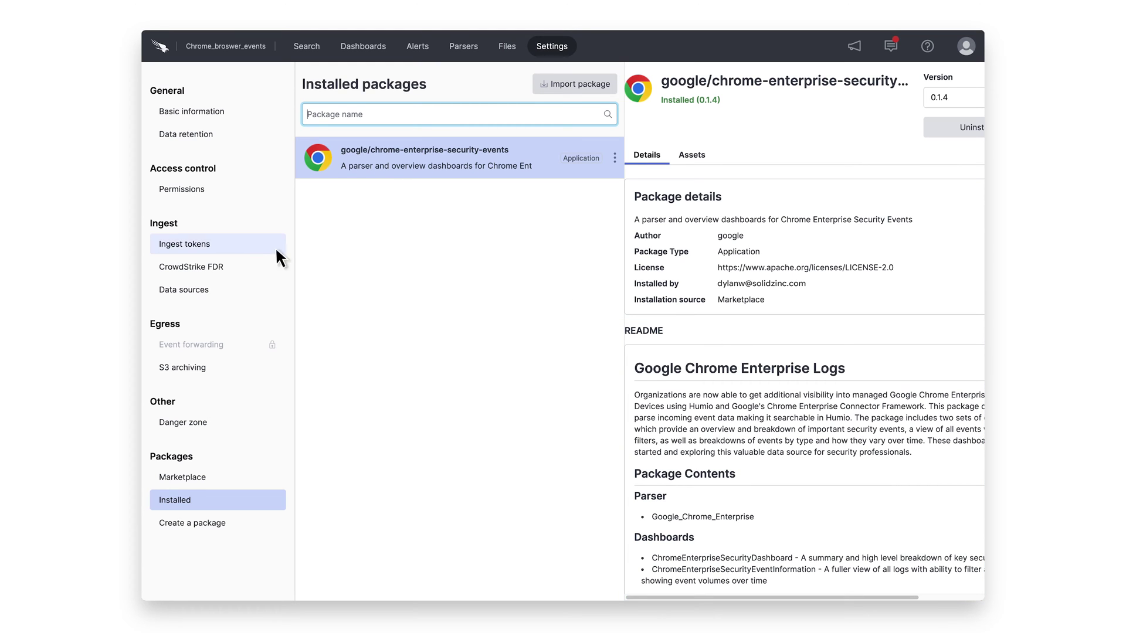
- Create an ingest token using the Google_Chrome_Enterprise parser, then reveal and copy its value
{"action": "left_click", "coordinate": [214, 242]}
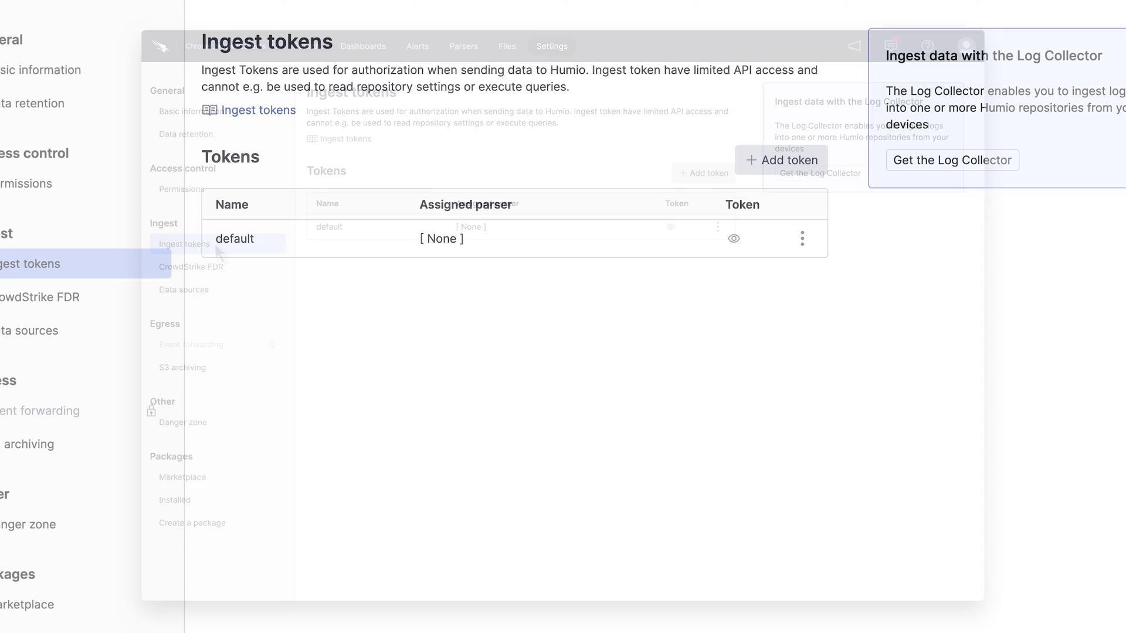
{"action": "left_click", "coordinate": [791, 163]}
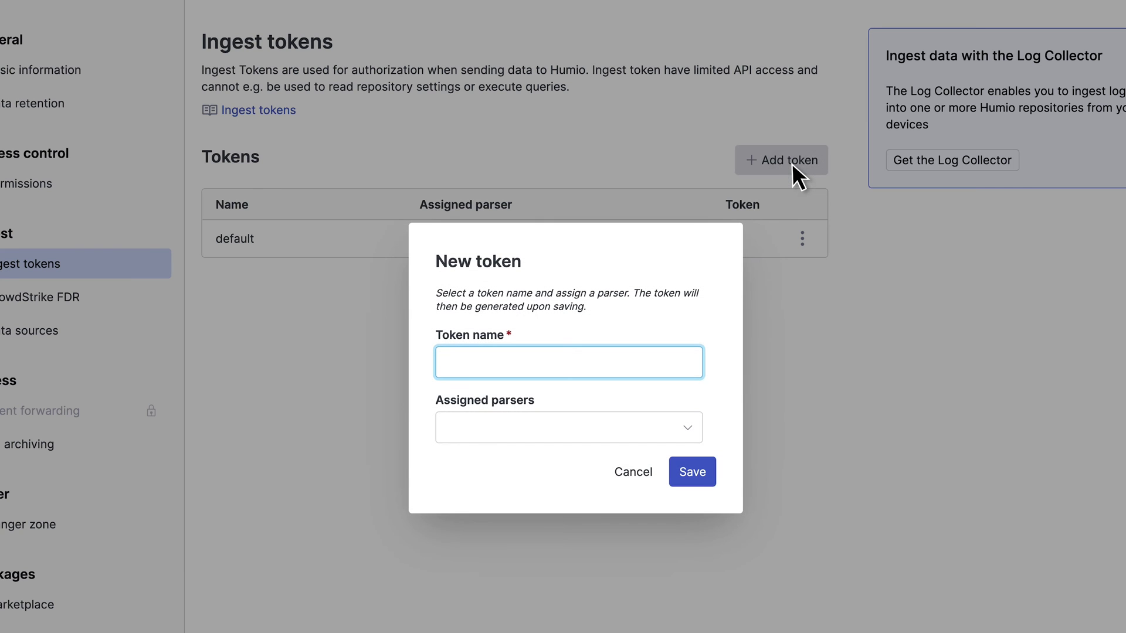
{"action": "type", "text": "Chrome_browser_events"}
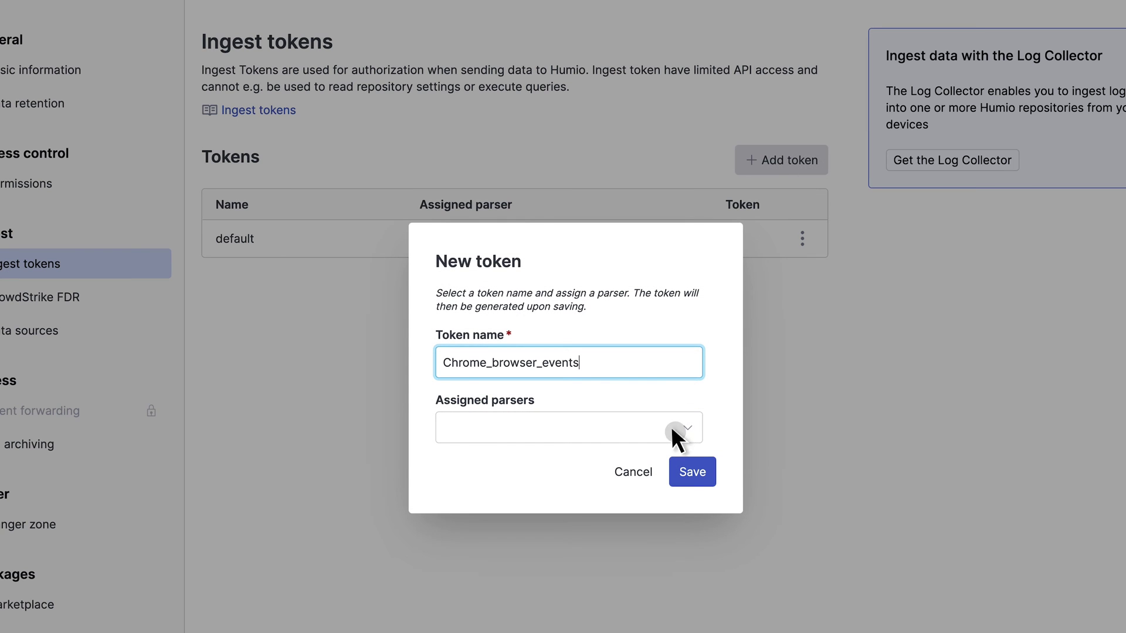
{"action": "left_click", "coordinate": [672, 426]}
{"action": "type", "text": "chrome"}
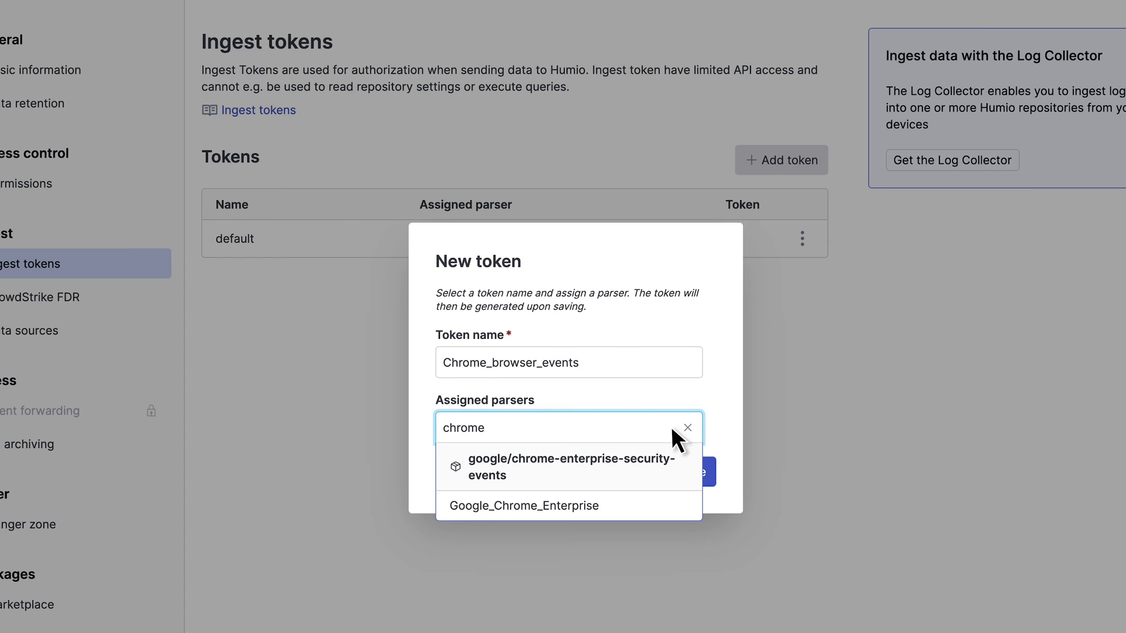
{"action": "left_click", "coordinate": [635, 503]}
{"action": "left_click", "coordinate": [695, 473]}
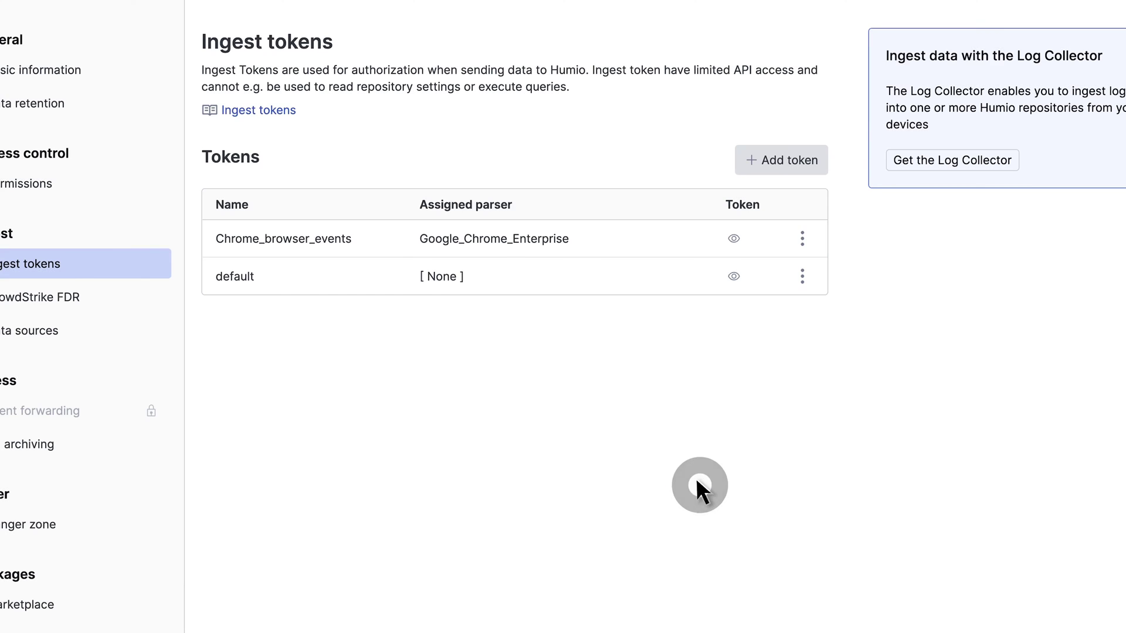
{"action": "left_click", "coordinate": [734, 239]}
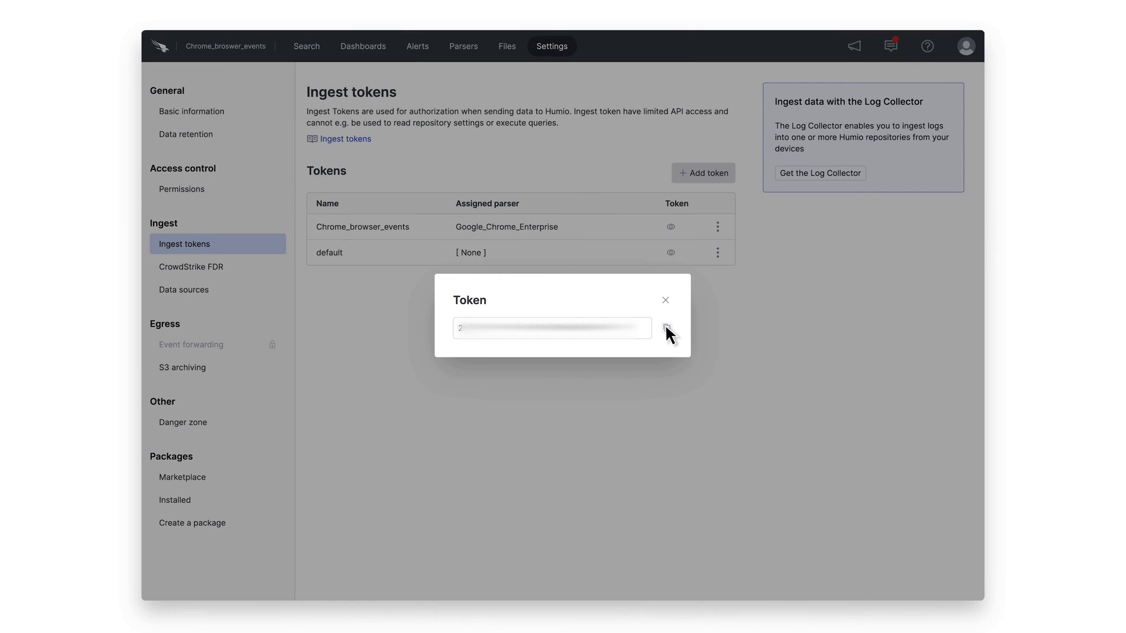
{"action": "left_click", "coordinate": [666, 328]}
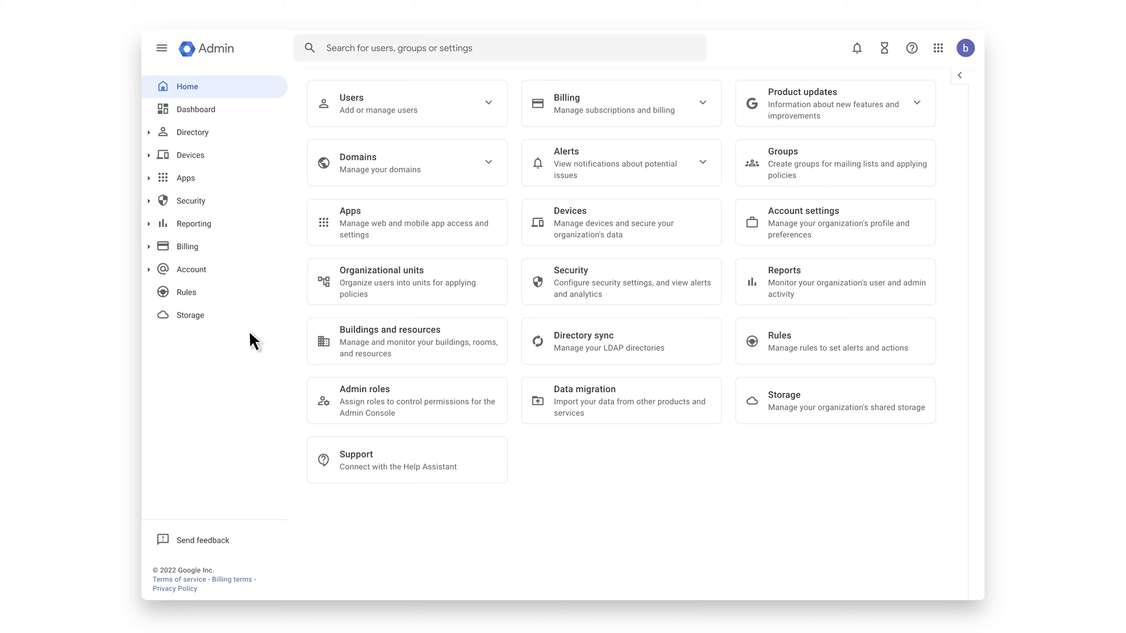
- In Chrome Users & browsers settings, set Event reporting to 'Enable event reporting'
{"action": "left_click", "coordinate": [244, 155]}
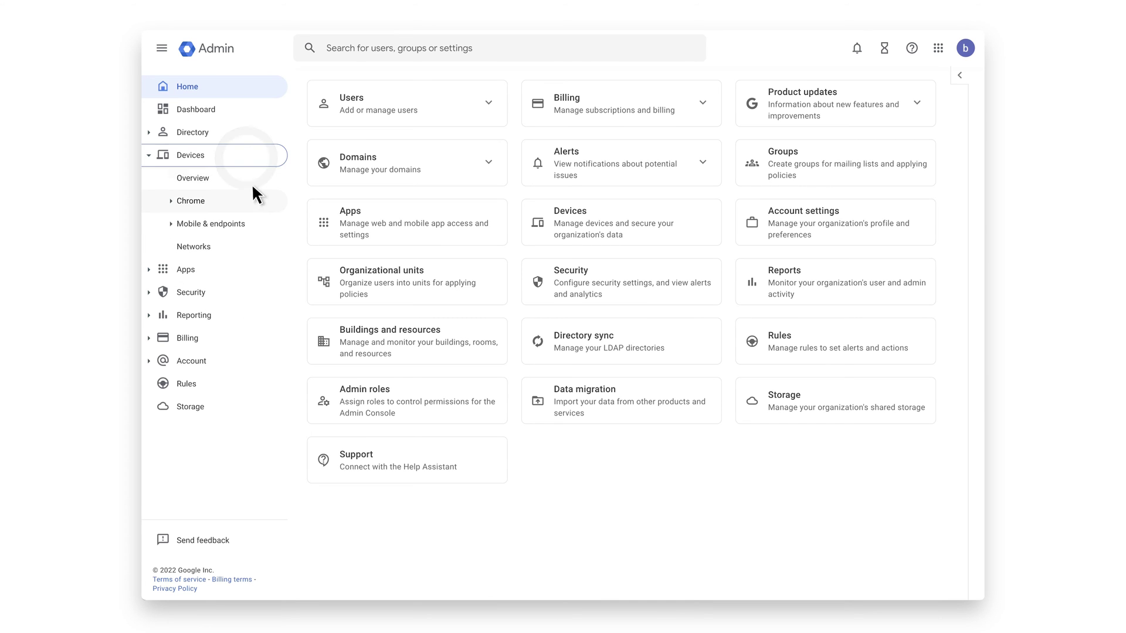
{"action": "left_click", "coordinate": [254, 195]}
{"action": "left_click", "coordinate": [257, 292]}
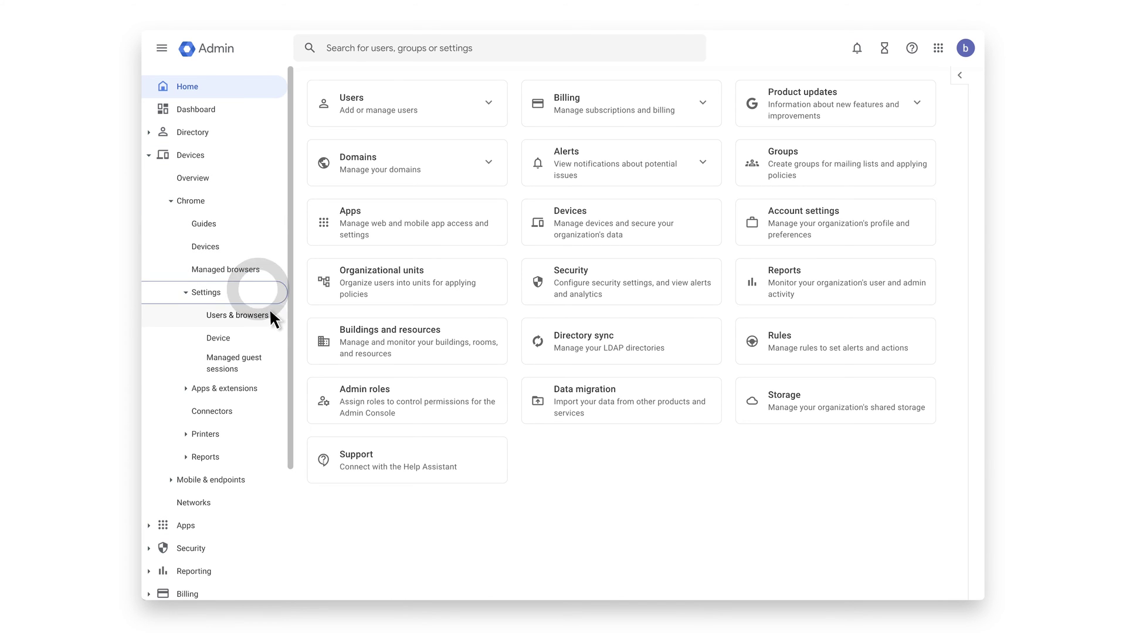
{"action": "left_click", "coordinate": [270, 313]}
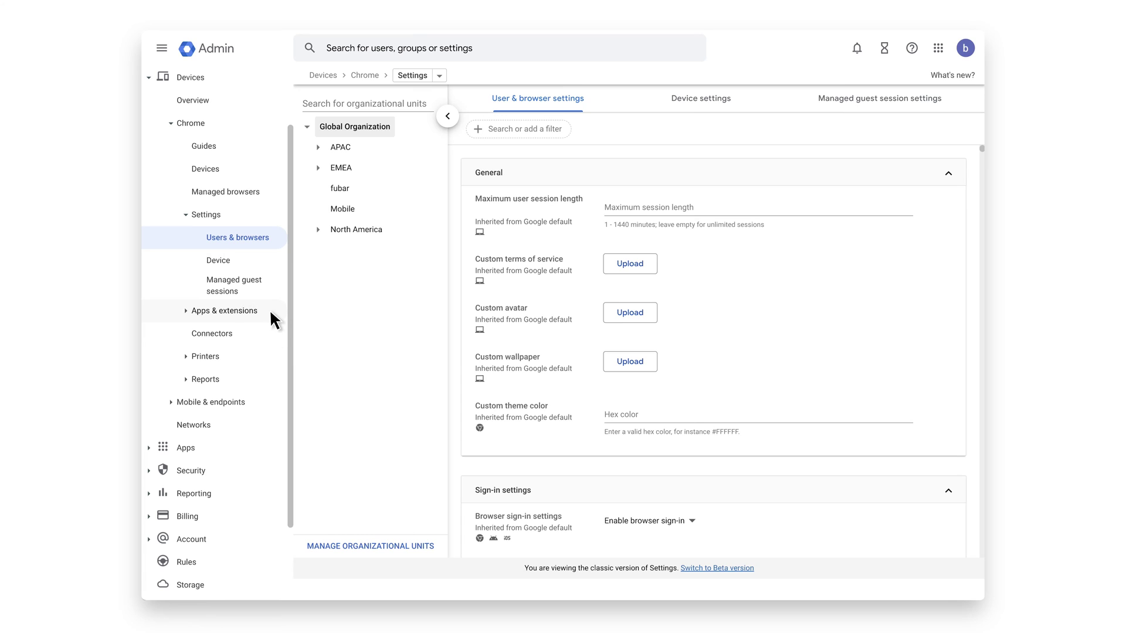
{"action": "type", "text": "Event r"}
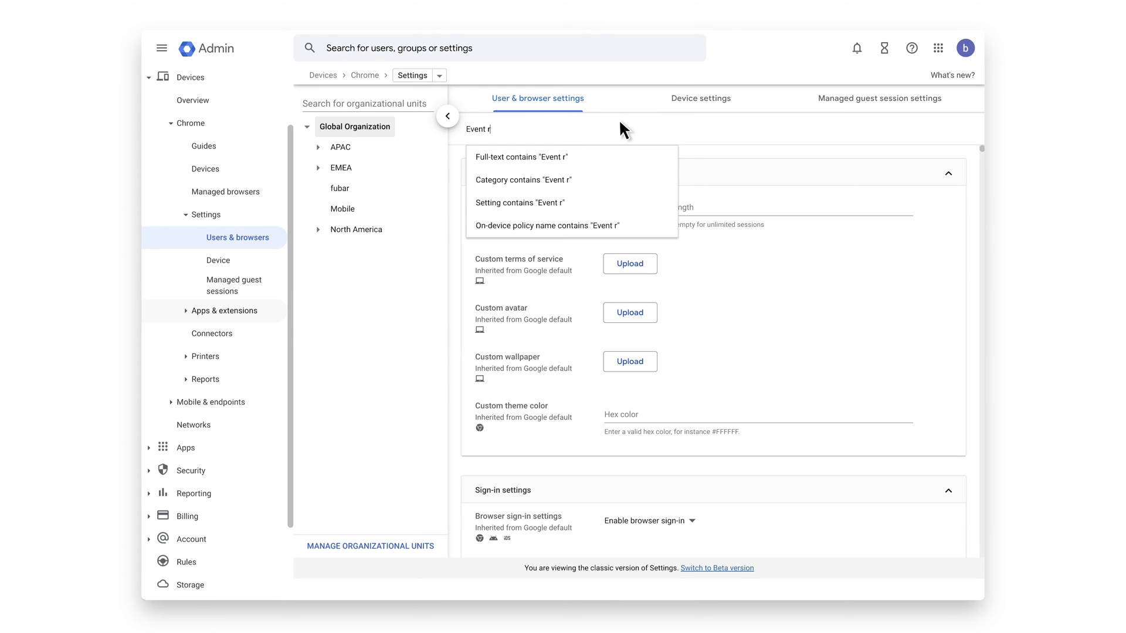
{"action": "type", "text": "eporting"}
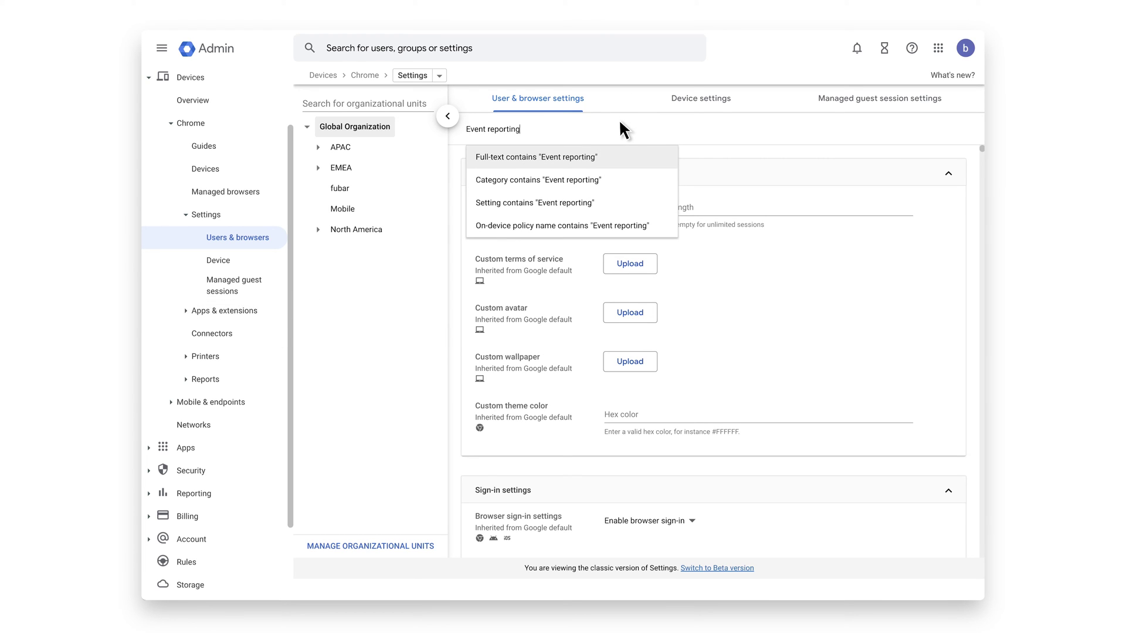
{"action": "left_click", "coordinate": [652, 152]}
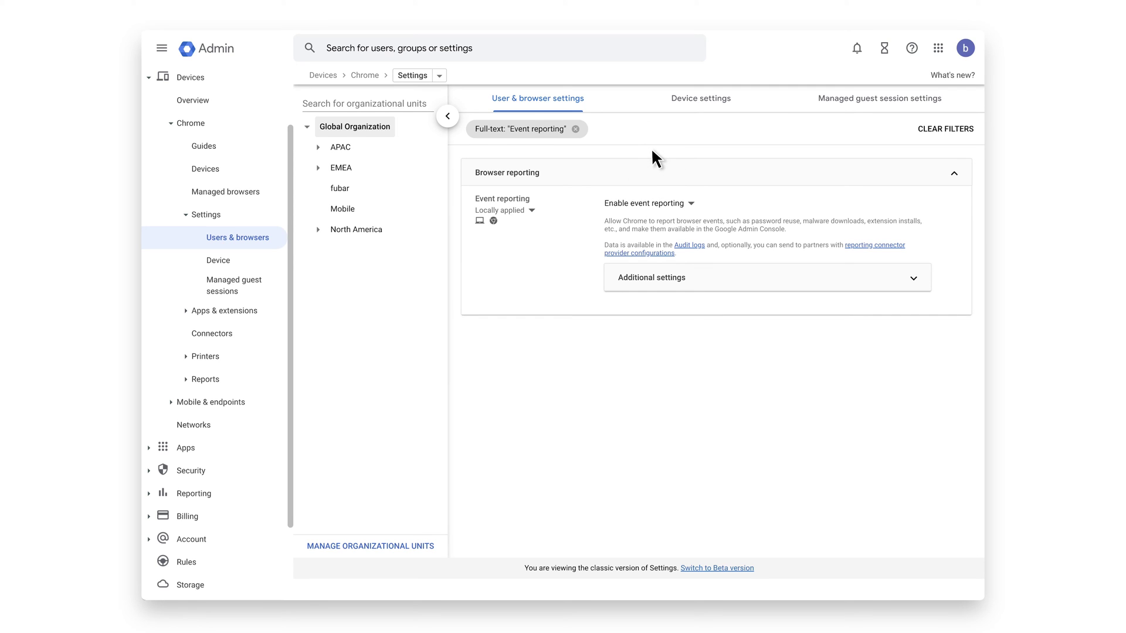
{"action": "left_click", "coordinate": [686, 201]}
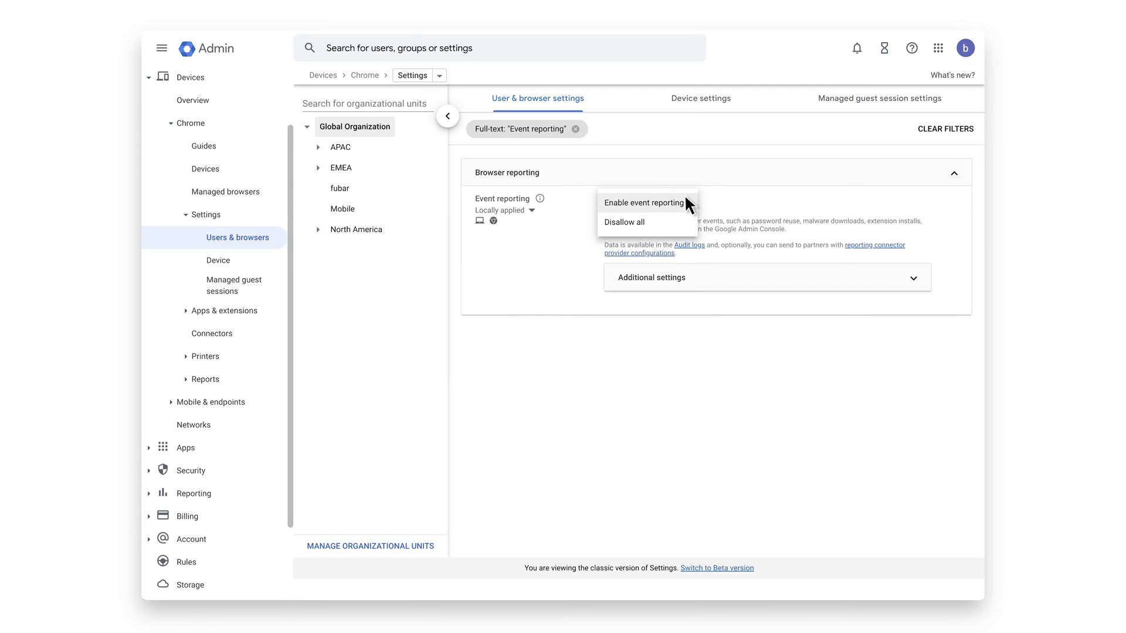
{"action": "left_click", "coordinate": [685, 201]}
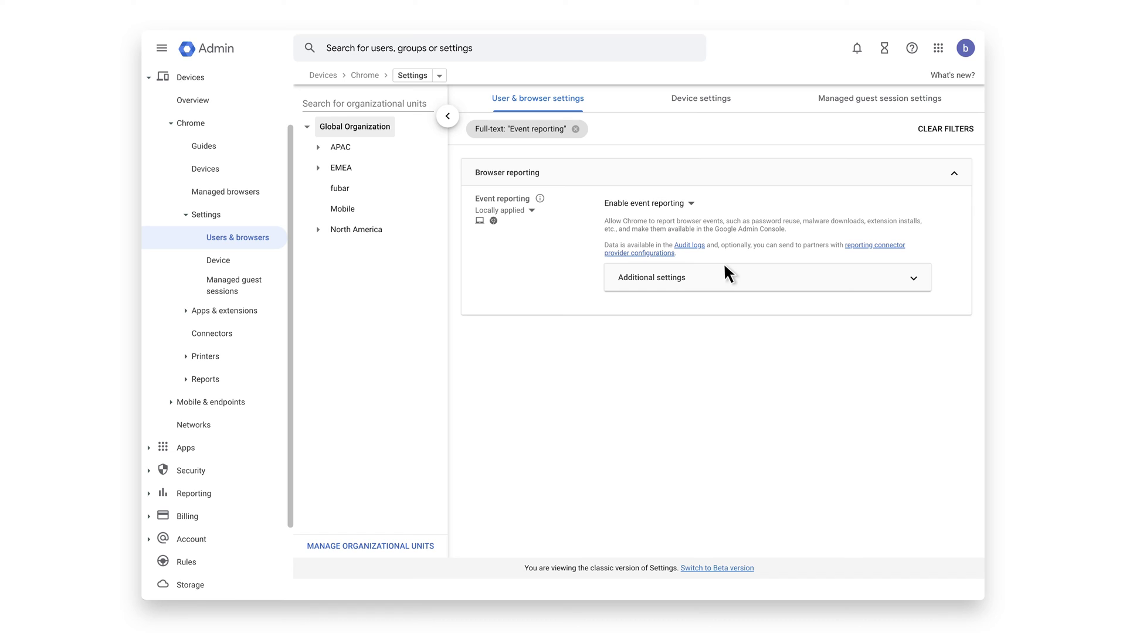
- Add a CrowdStrike provider configuration with the pasted ingest token and host cloud.us.humio.com
{"action": "left_click", "coordinate": [655, 251]}
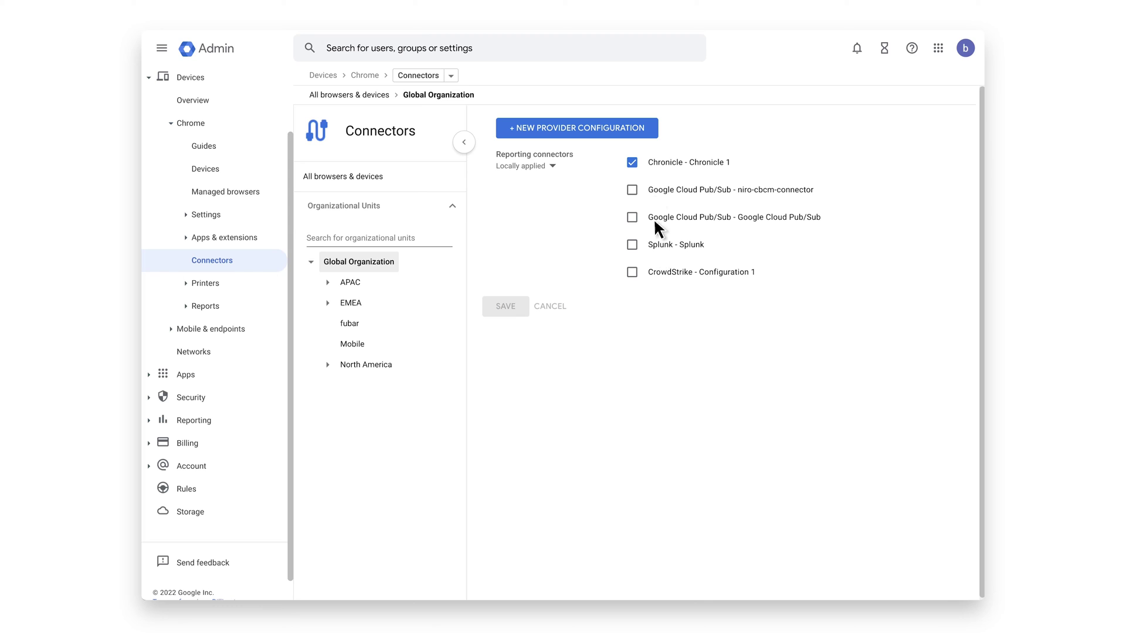
{"action": "left_click", "coordinate": [652, 132]}
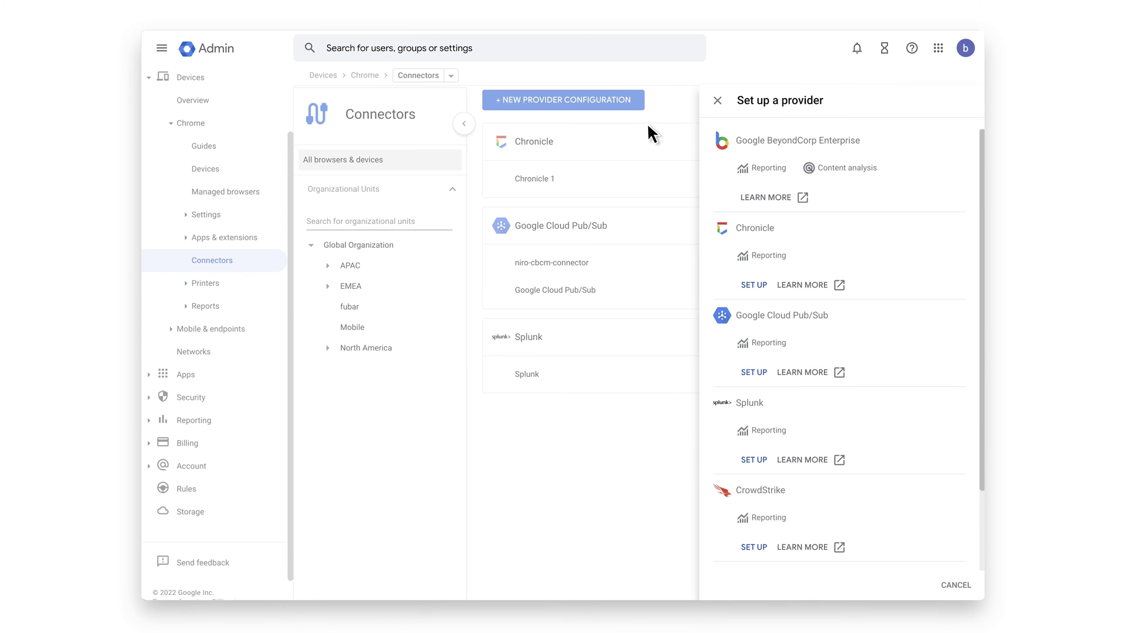
{"action": "left_click", "coordinate": [754, 547]}
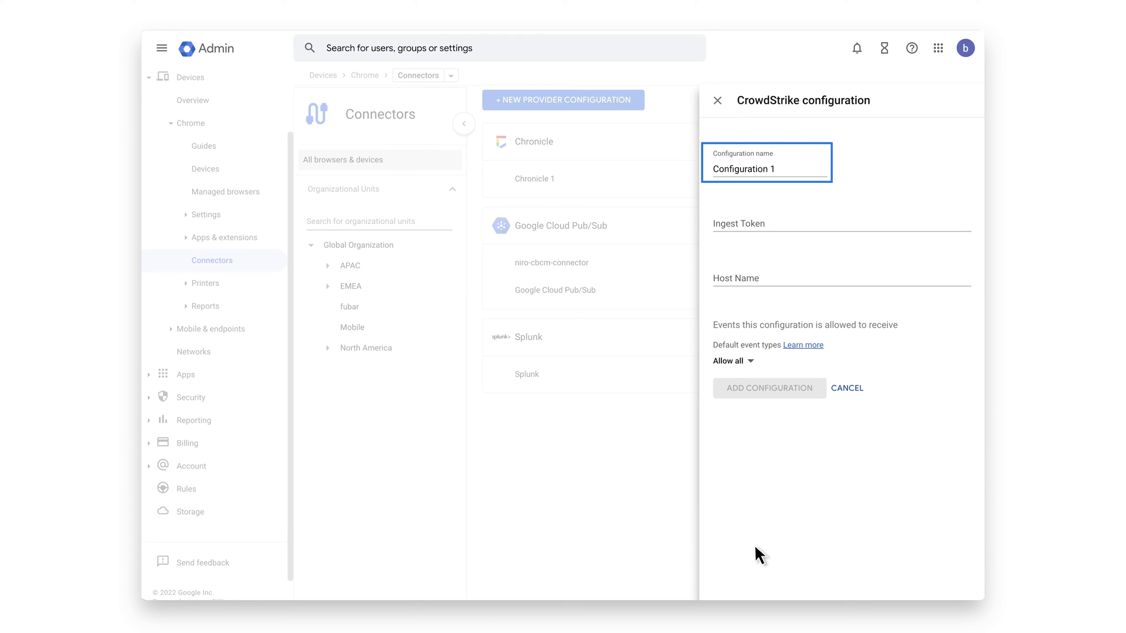
{"action": "left_click", "coordinate": [914, 212]}
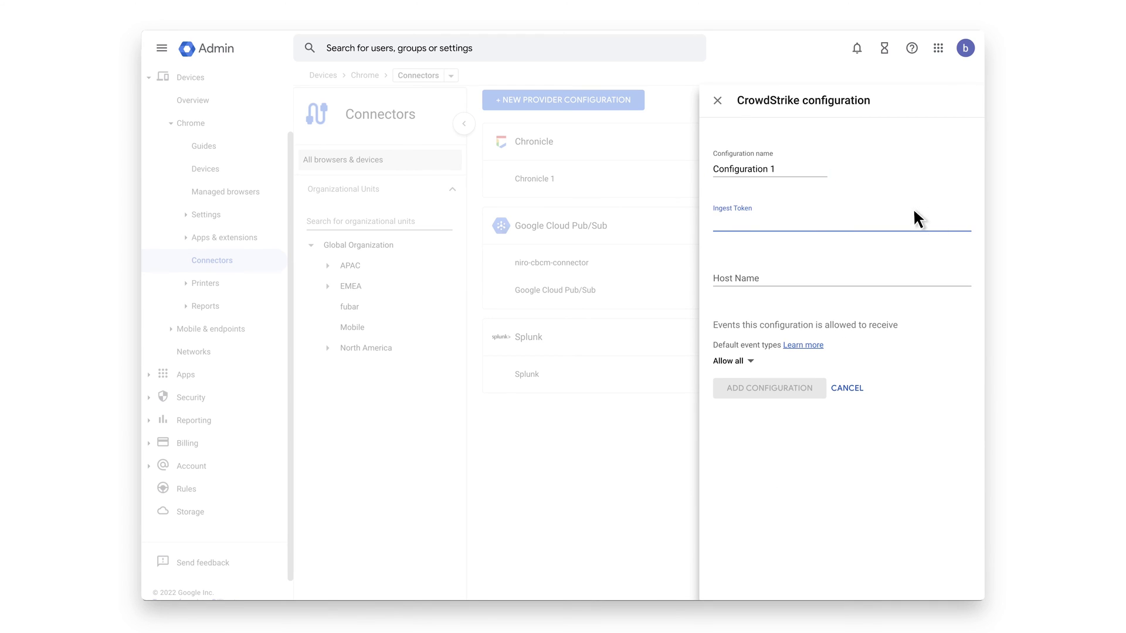
{"action": "key", "text": "ctrl+v"}
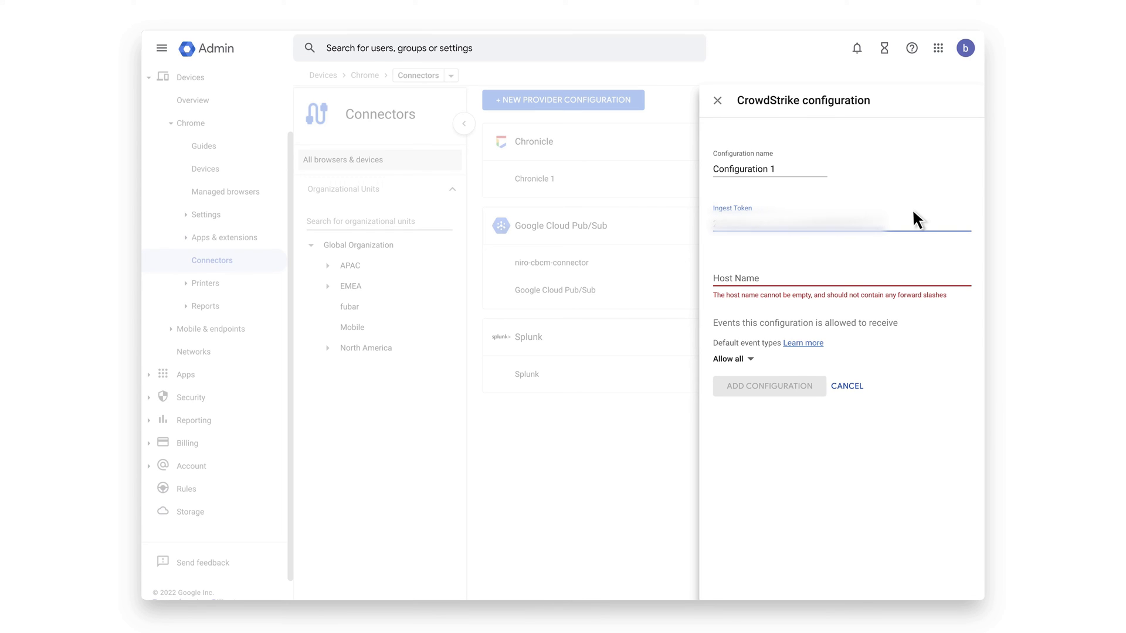
{"action": "left_click", "coordinate": [881, 274]}
{"action": "type", "text": "cloud.us.humio.com"}
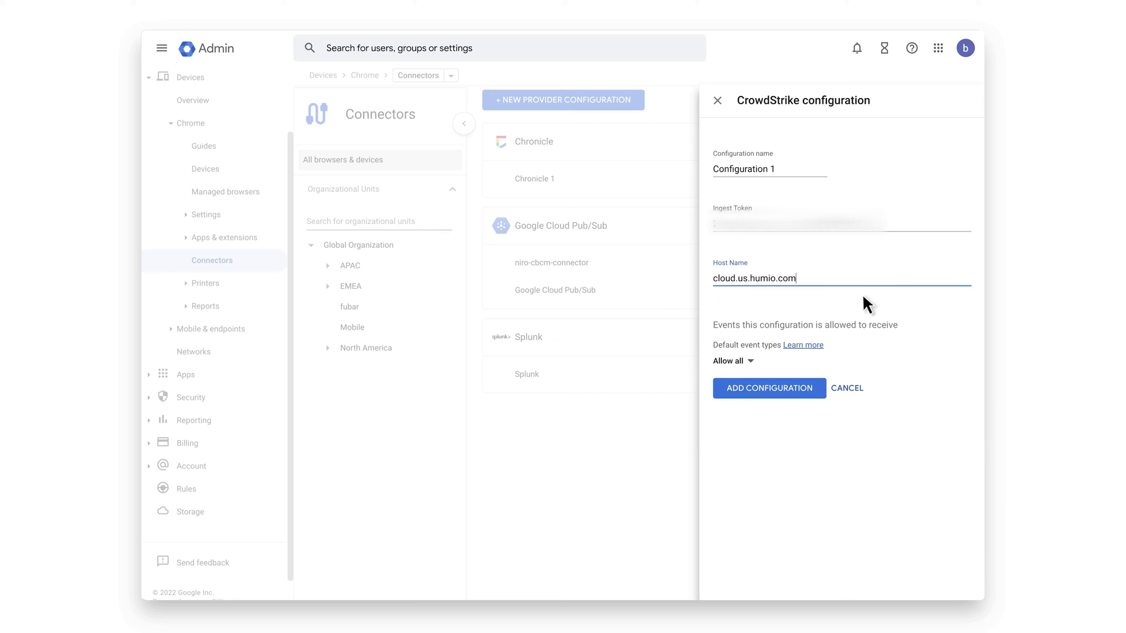
{"action": "left_click", "coordinate": [812, 386]}
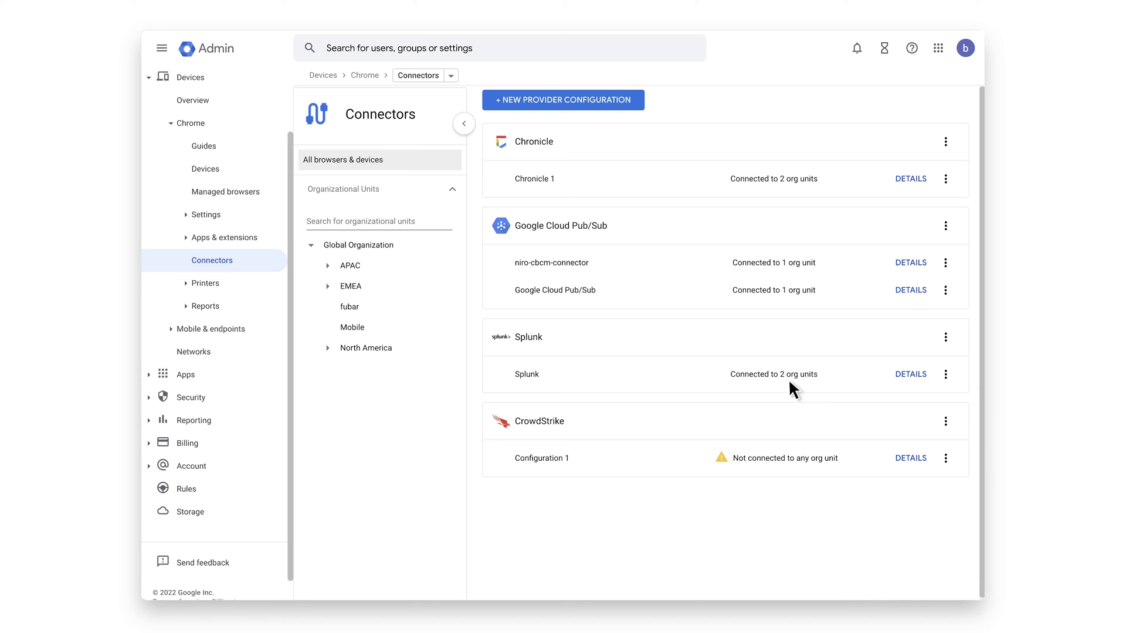
- Tick CrowdStrike - Configuration 1 for North America › Algonquin and save
{"action": "left_click", "coordinate": [326, 346]}
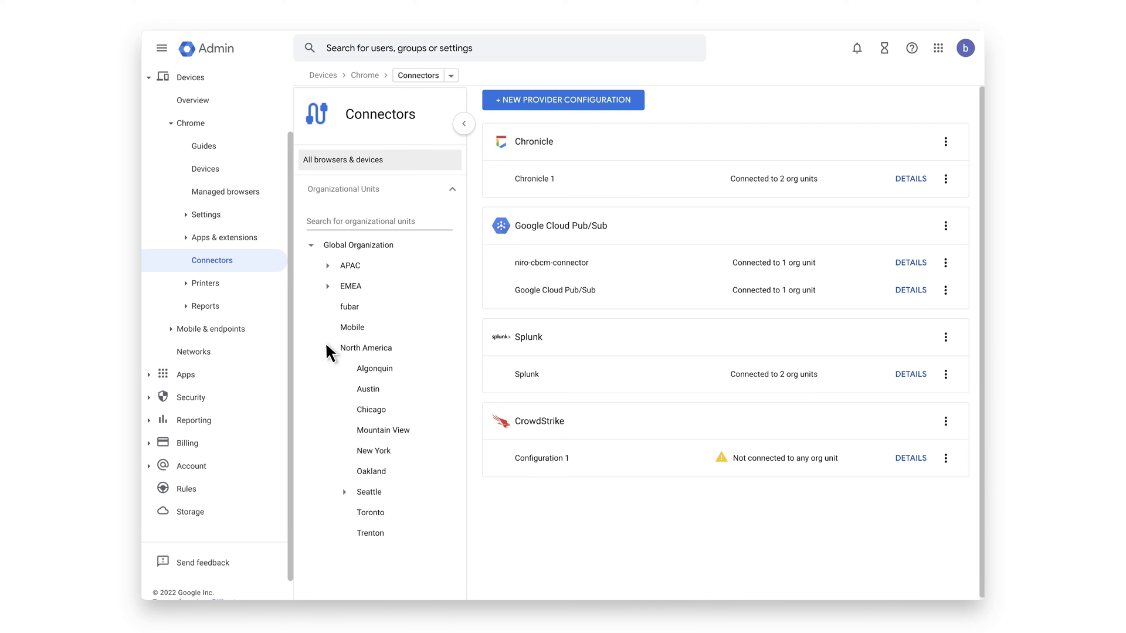
{"action": "left_click", "coordinate": [382, 373]}
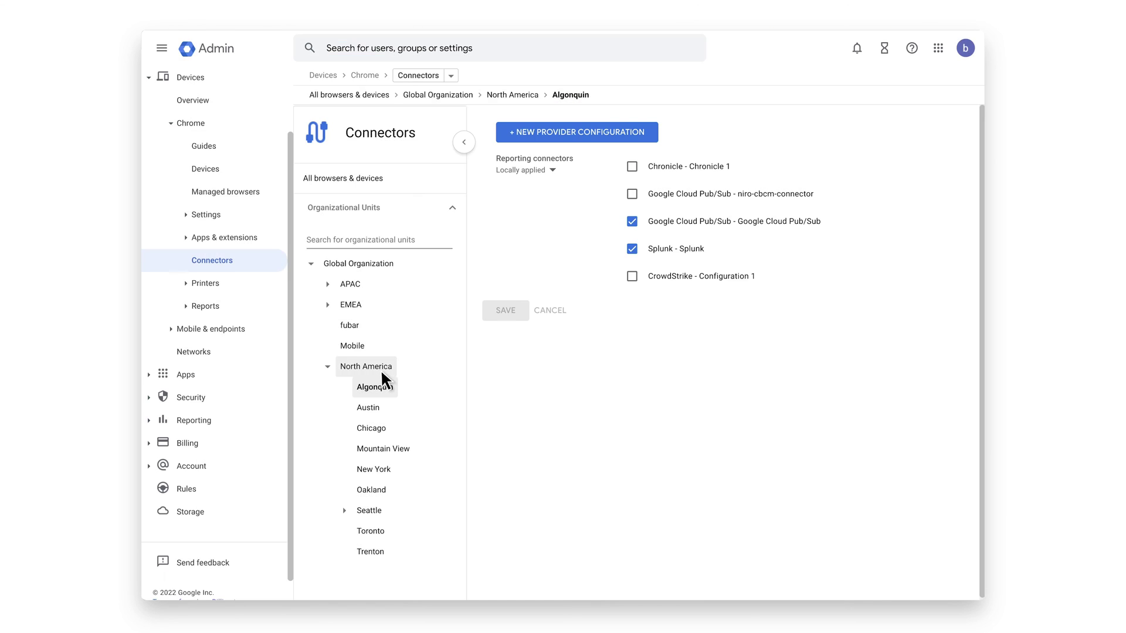
{"action": "left_click", "coordinate": [631, 279]}
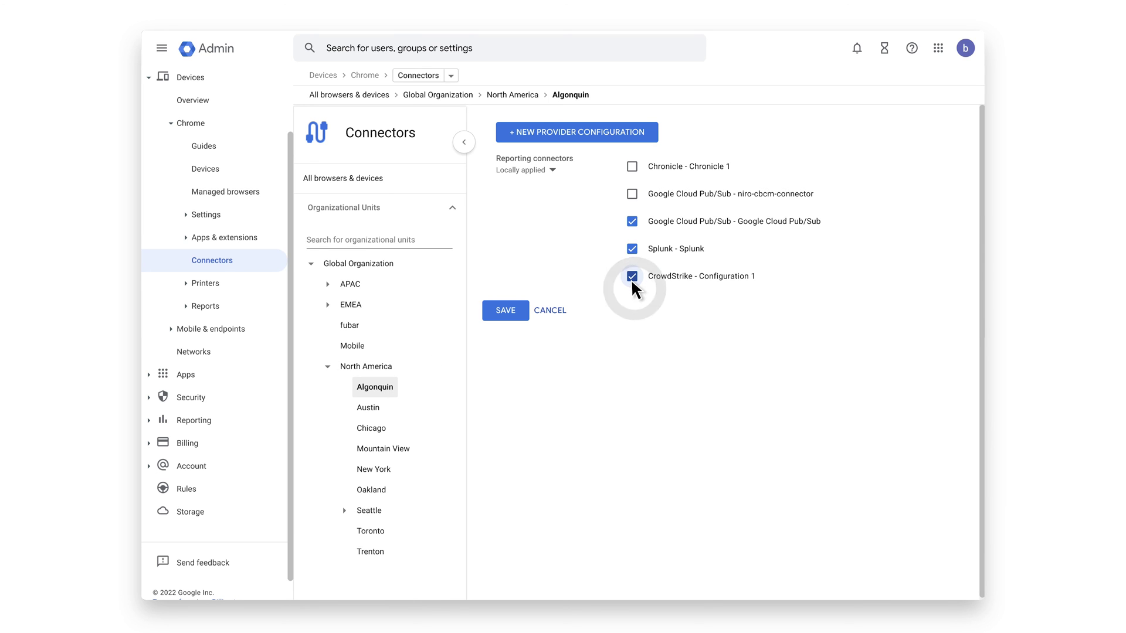
{"action": "left_click", "coordinate": [517, 315]}
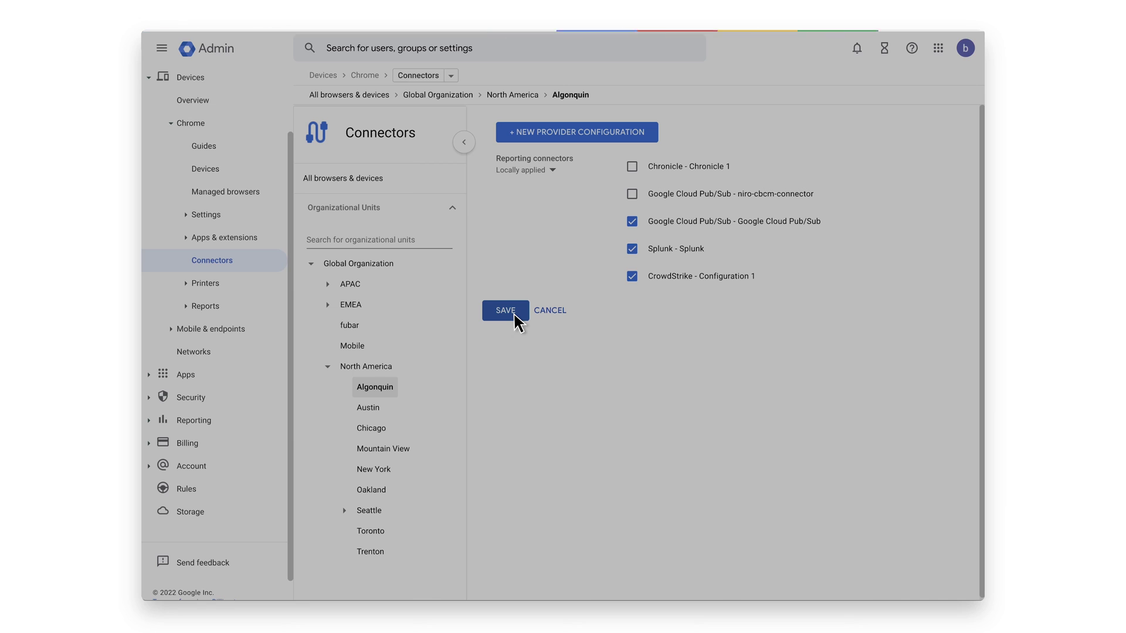